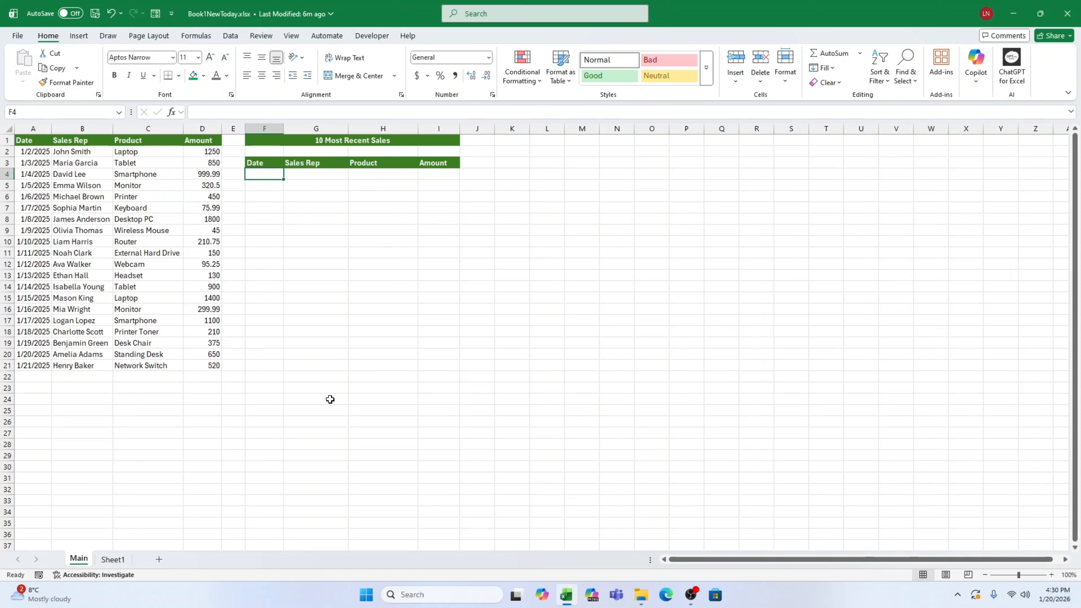
# Examine the sales table in A1:D21 and identify its ten most recent records by date
pyautogui.moveTo(36, 141); pyautogui.dragTo(208, 364)
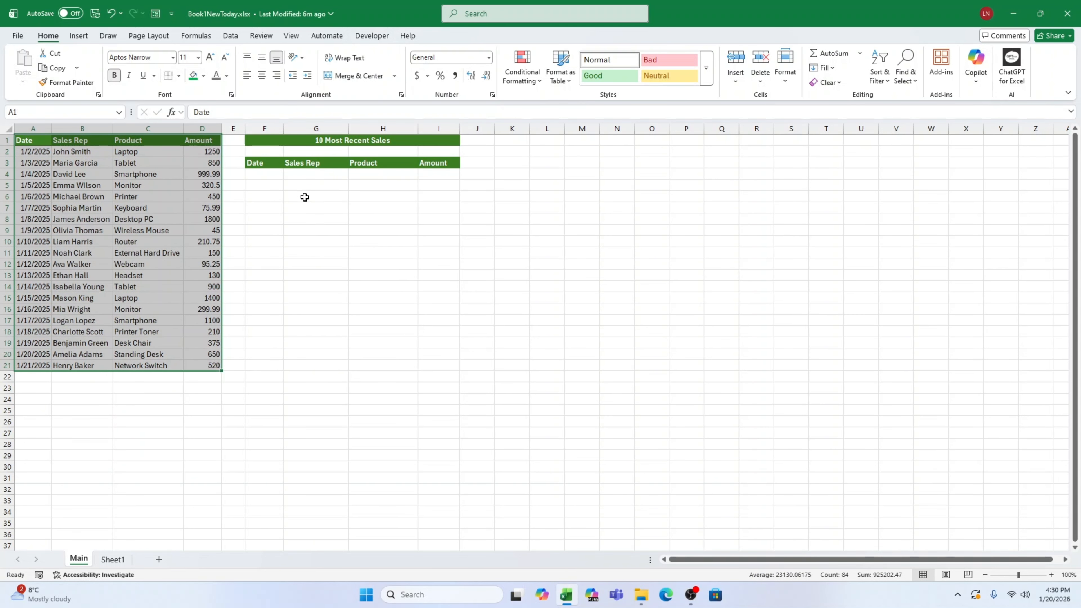
pyautogui.click(275, 175)
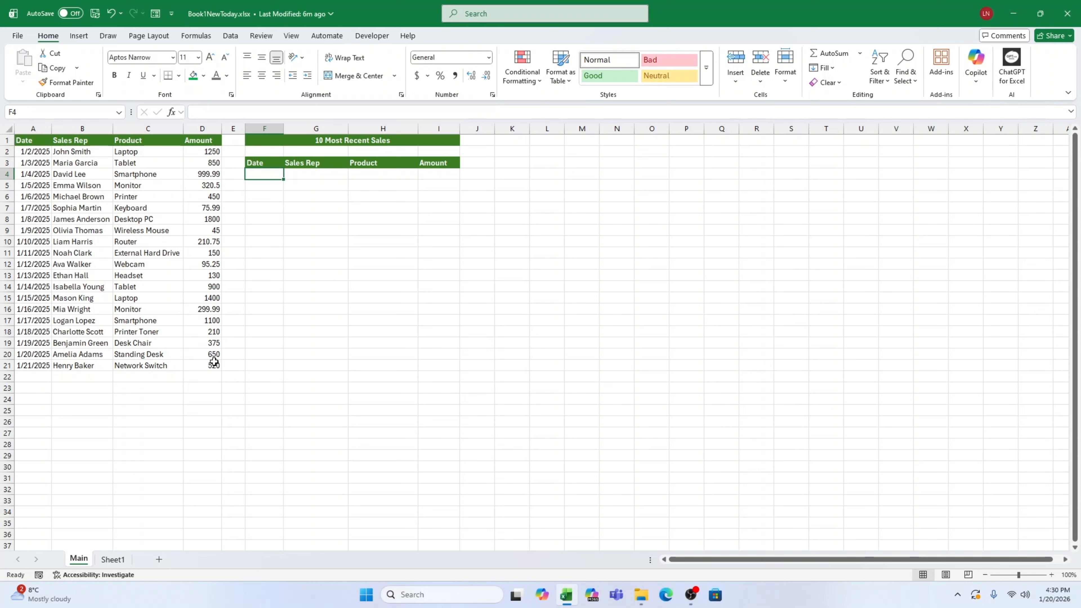
pyautogui.click(44, 364)
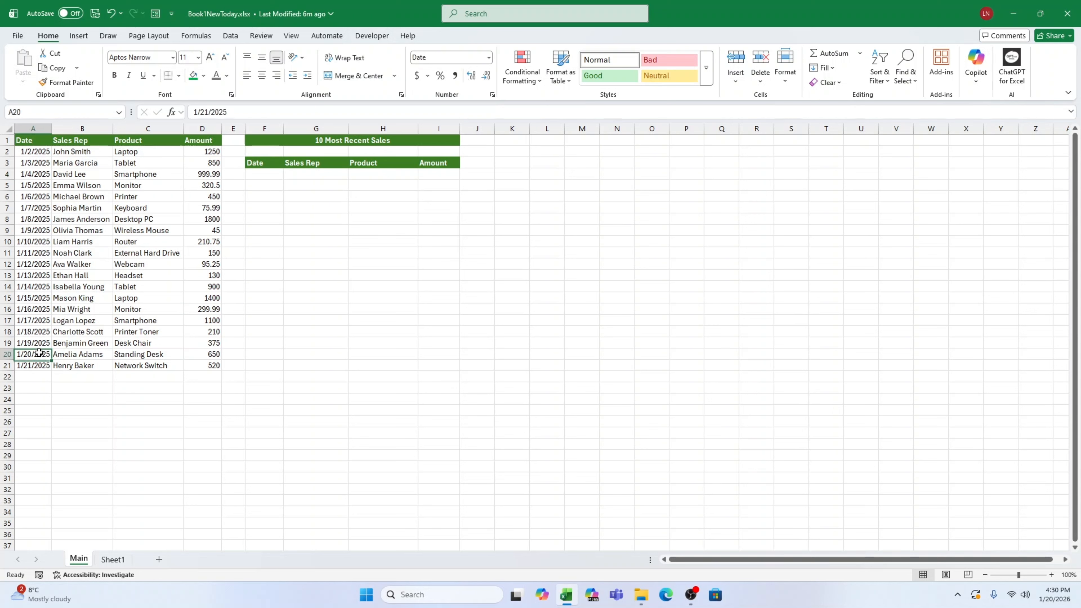
pyautogui.click(42, 354)
pyautogui.click(39, 343)
pyautogui.click(38, 332)
pyautogui.click(36, 320)
pyautogui.click(36, 309)
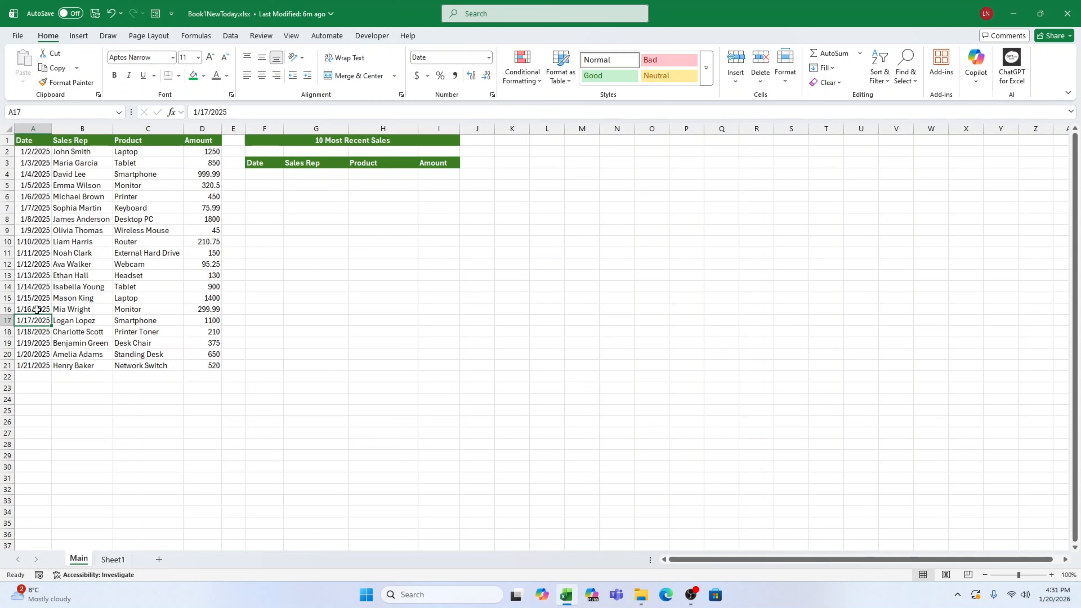
pyautogui.click(36, 298)
pyautogui.click(36, 286)
pyautogui.click(36, 276)
pyautogui.click(36, 283)
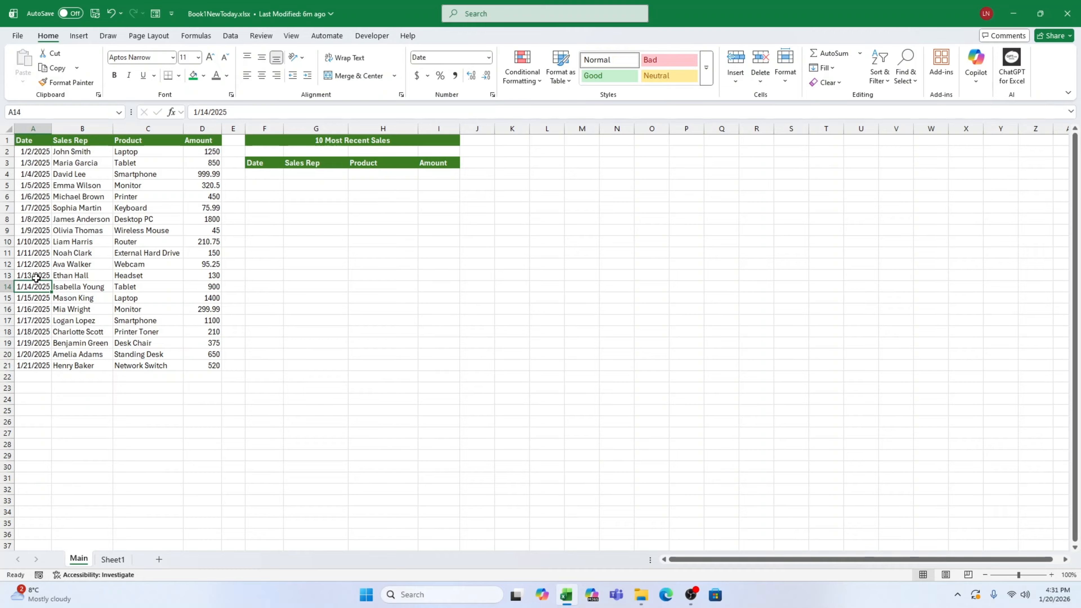
pyautogui.click(35, 275)
pyautogui.click(34, 264)
pyautogui.moveTo(34, 264); pyautogui.dragTo(193, 367)
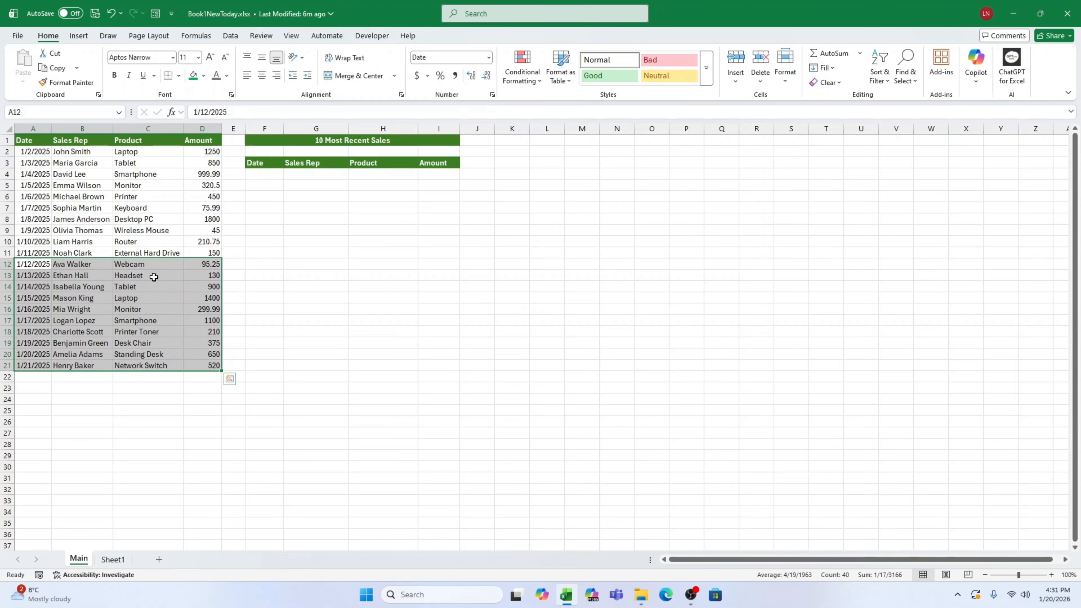
# Enter the formula =TAKE(A2:D21,-10) in cell F4 under the 10 Most Recent Sales headers
pyautogui.click(266, 176)
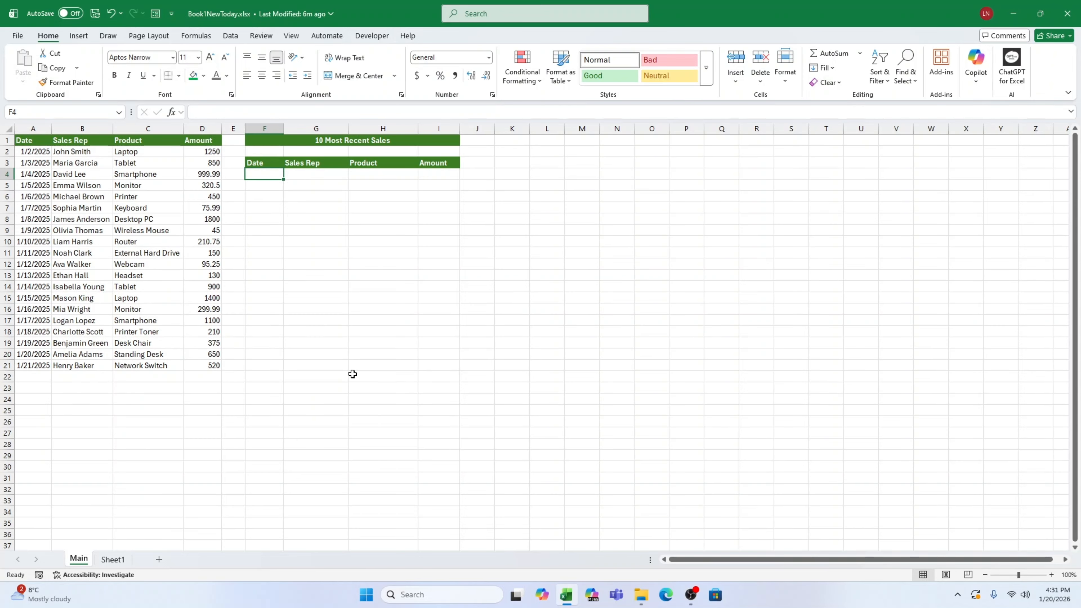
pyautogui.write('=')
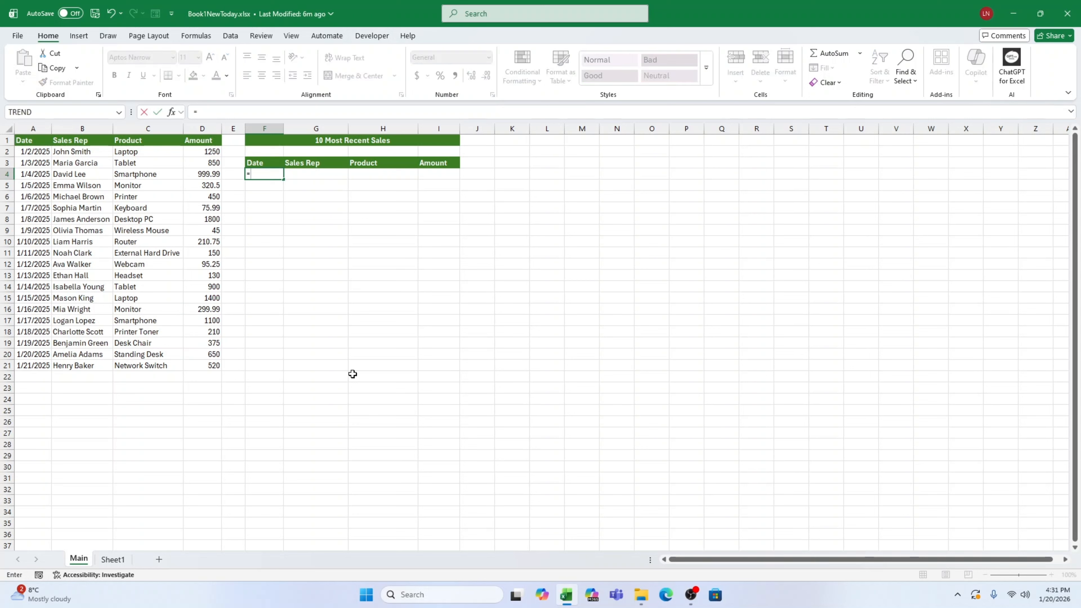
pyautogui.write('TAKE(')
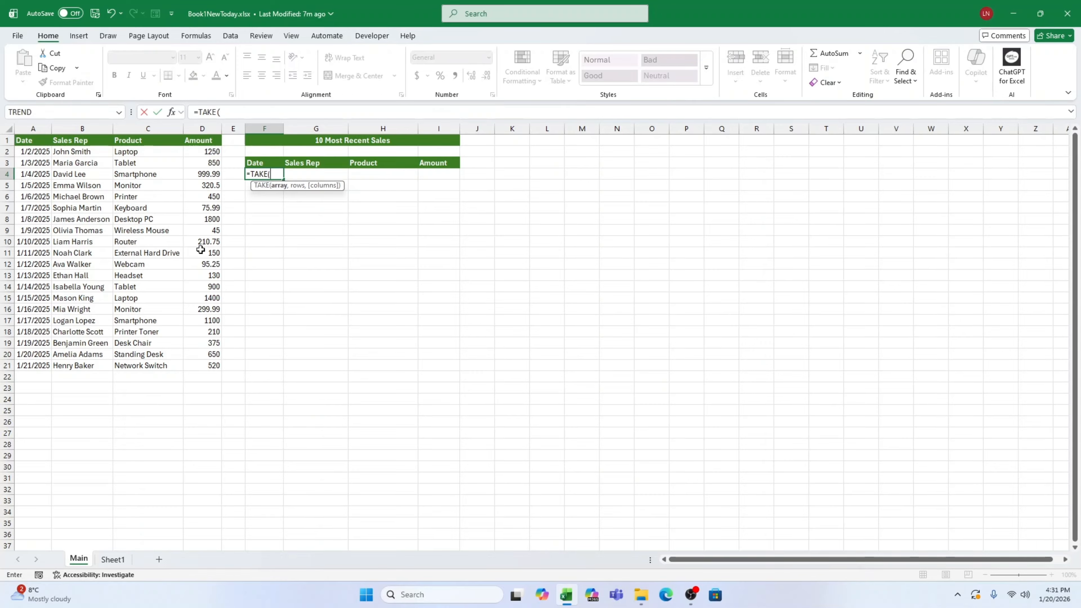
pyautogui.moveTo(44, 152)
pyautogui.mouseDown()
pyautogui.moveTo(208, 367)
pyautogui.moveTo(46, 366)
pyautogui.moveTo(212, 358)
pyautogui.moveTo(152, 357)
pyautogui.moveTo(41, 181)
pyautogui.moveTo(39, 157)
pyautogui.moveTo(29, 157)
pyautogui.mouseUp()
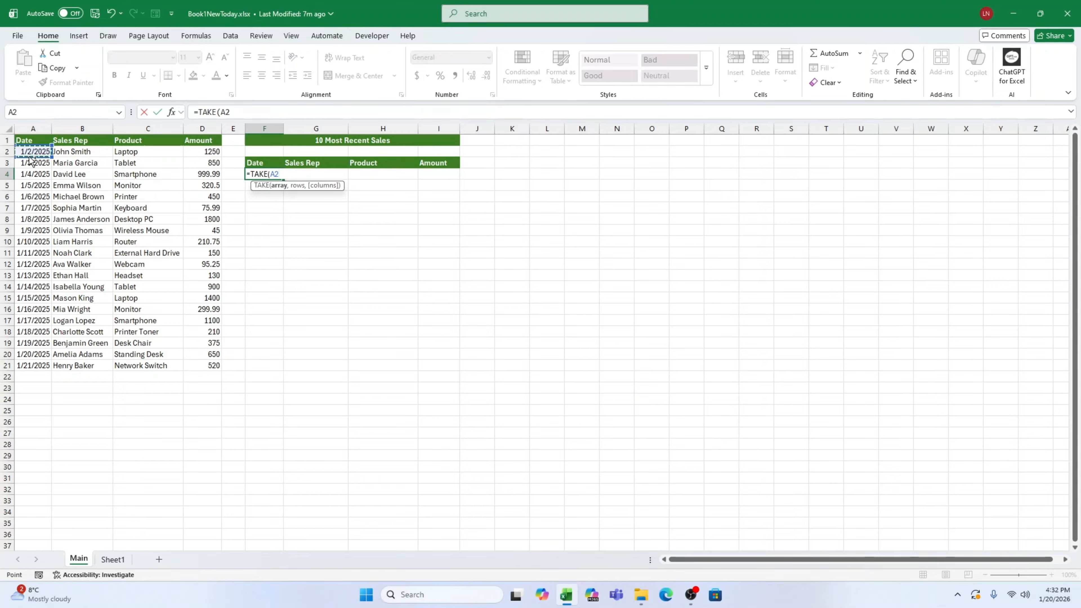
pyautogui.hotkey('ctrl', 'shift', 'Down')
pyautogui.hotkey('ctrl', 'shift', 'Right')
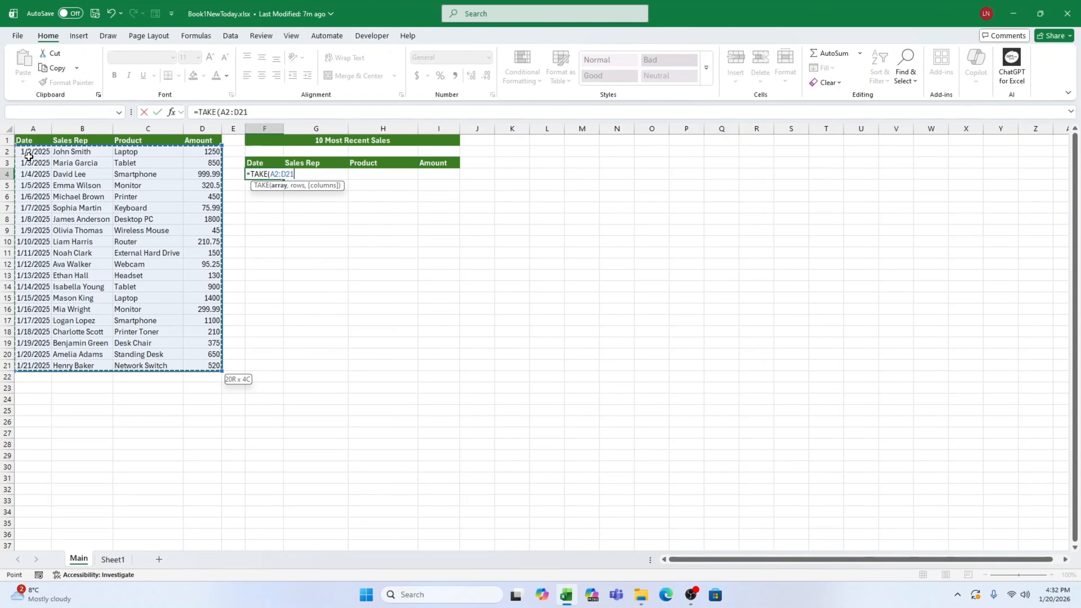
pyautogui.write(',')
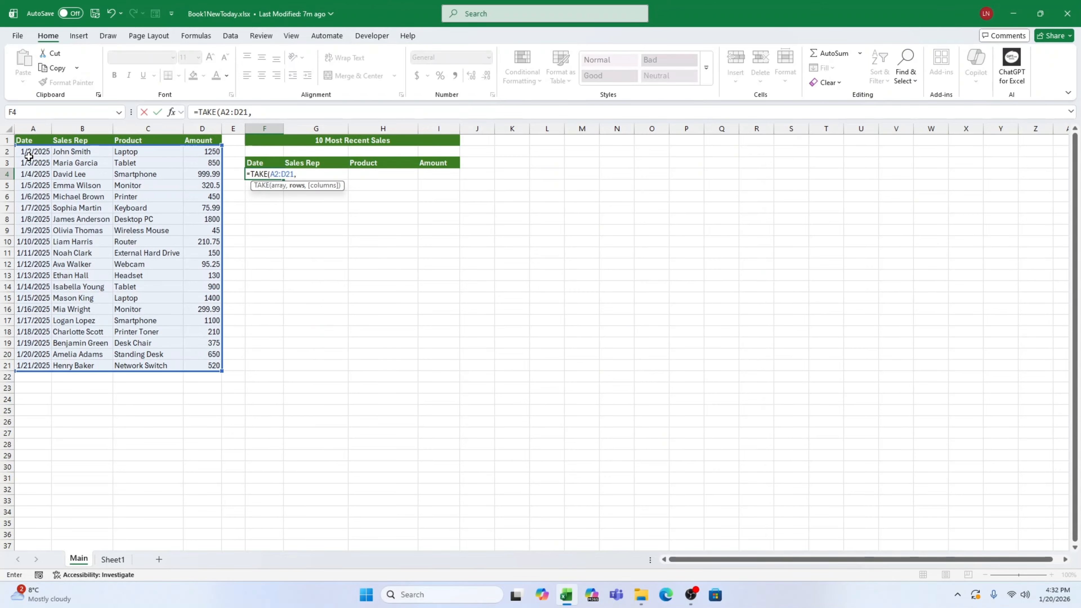
pyautogui.write('-10')
pyautogui.write(')')
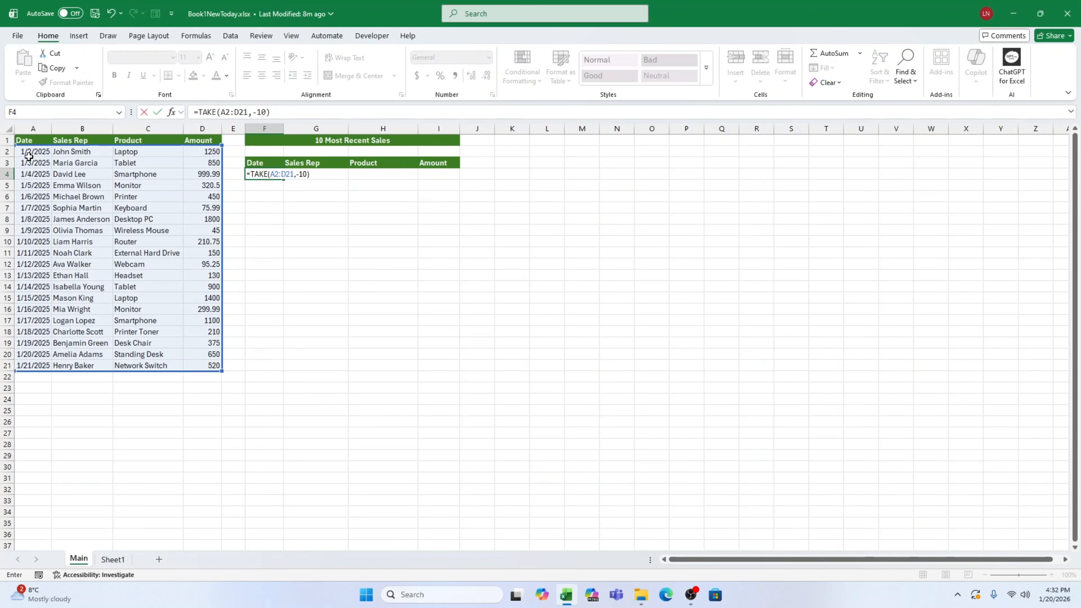
pyautogui.press('Return')
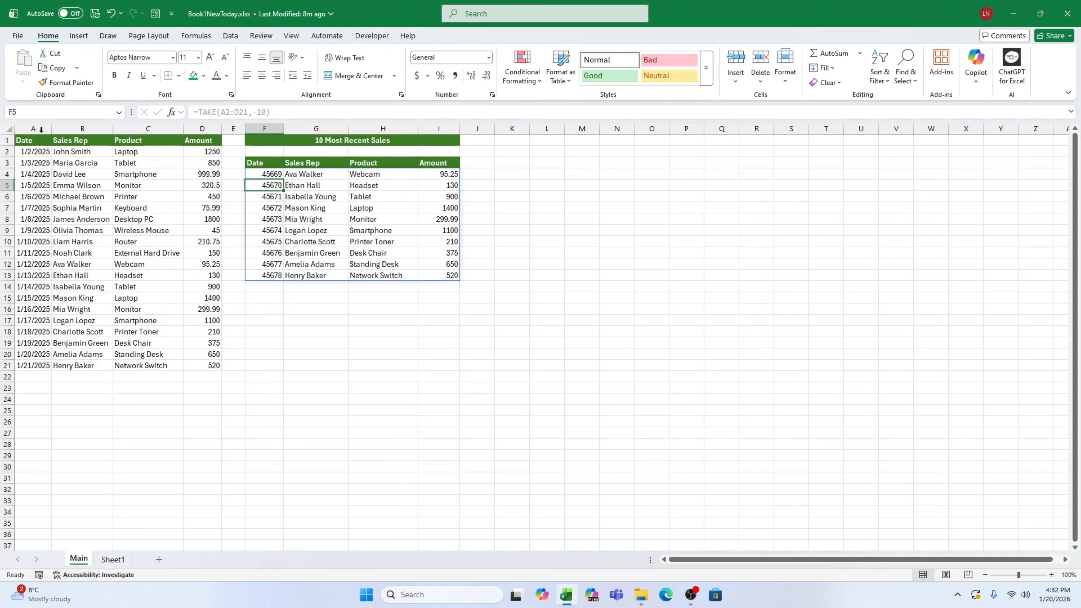
# Format the dates in F4:F13 of the recent sales list as Short Date
pyautogui.click(263, 170)
pyautogui.moveTo(263, 169); pyautogui.dragTo(265, 275)
pyautogui.click(489, 58)
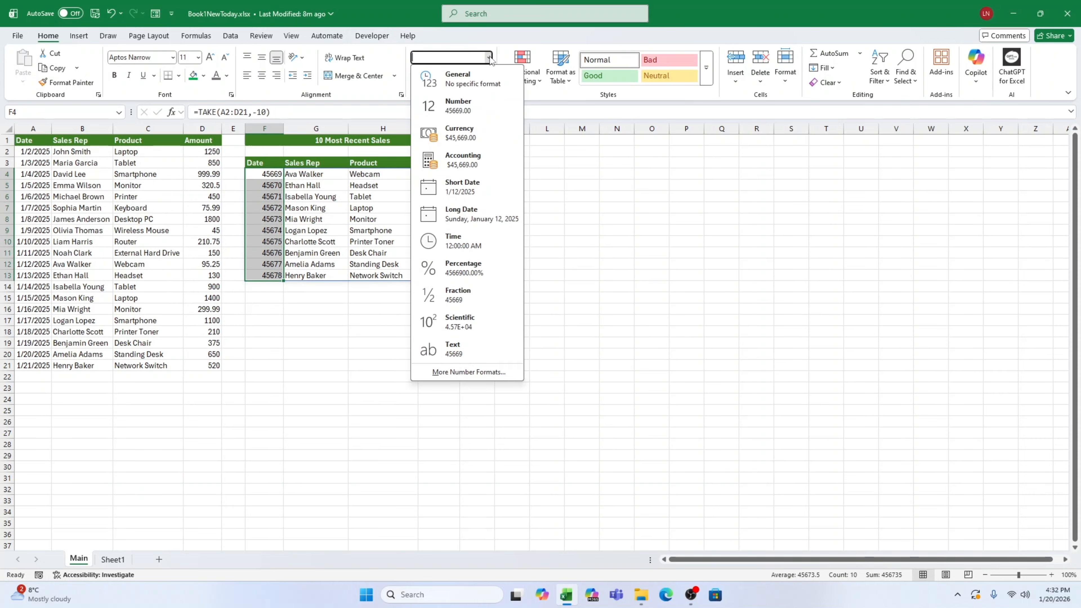
pyautogui.click(475, 194)
pyautogui.click(477, 364)
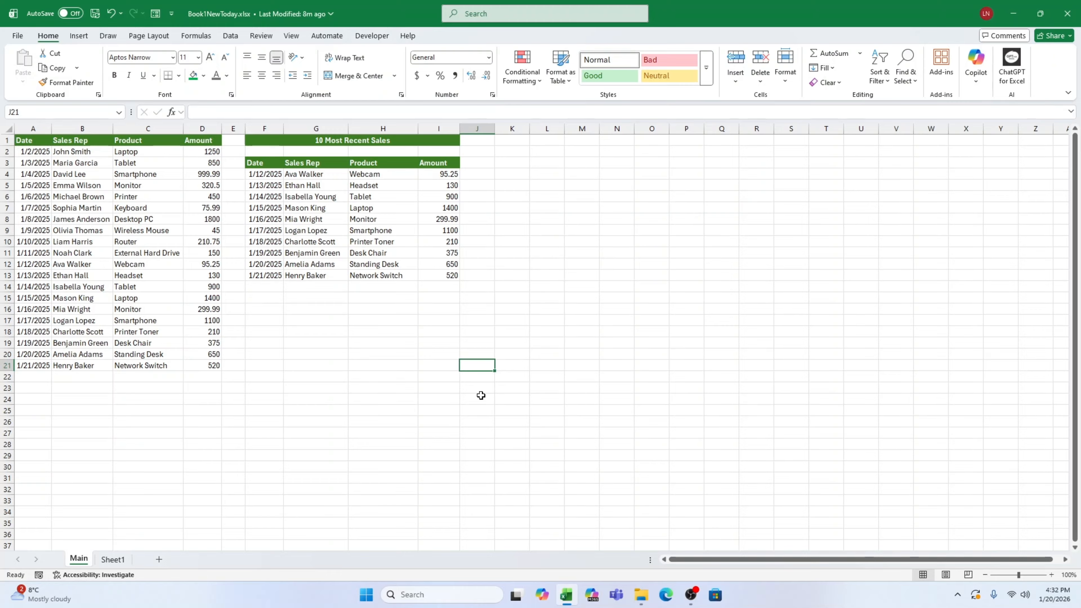
# Add a sales record in row 22 with date 1/22/2025, a sales rep's name, product Laptop and amount 500
pyautogui.click(42, 367)
pyautogui.moveTo(51, 371); pyautogui.dragTo(51, 380)
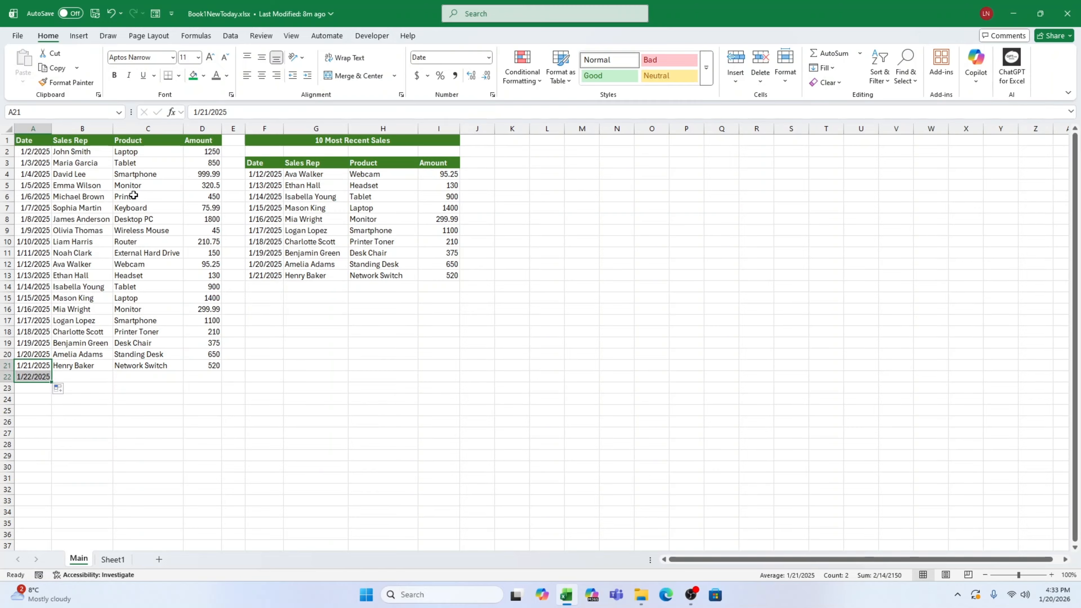
pyautogui.click(77, 377)
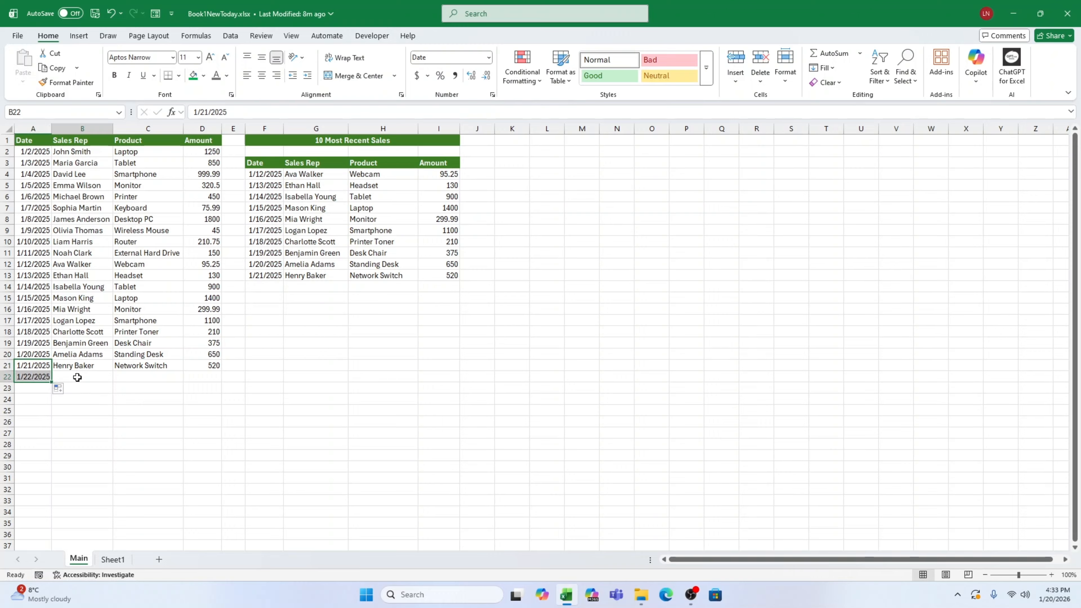
pyautogui.write('mIK')
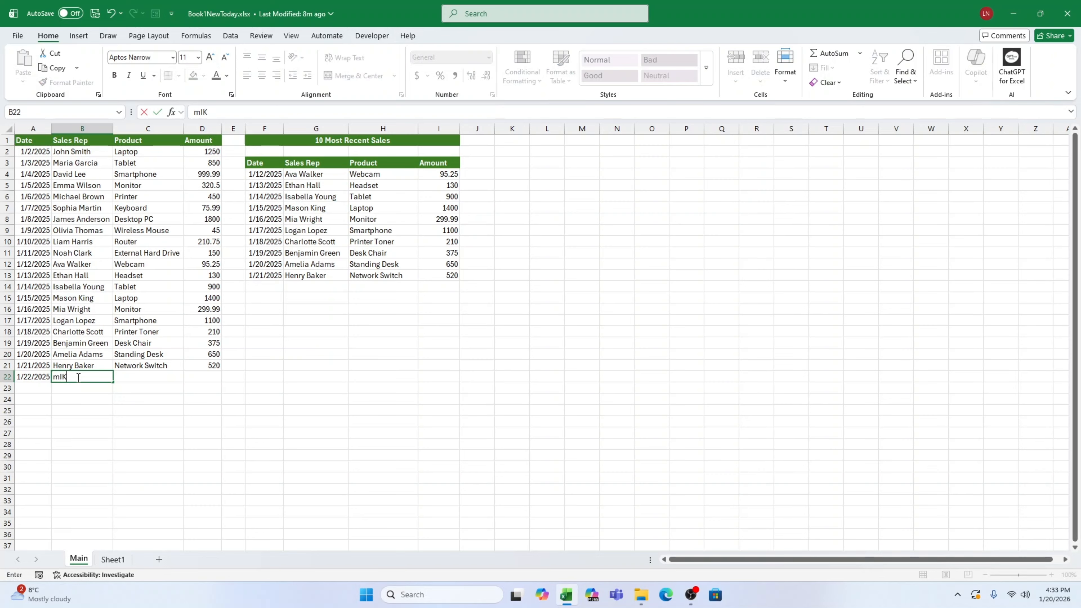
pyautogui.press('BackSpace')
pyautogui.press('BackSpace')
pyautogui.press('BackSpace')
pyautogui.write('Micky')
pyautogui.press('Tab')
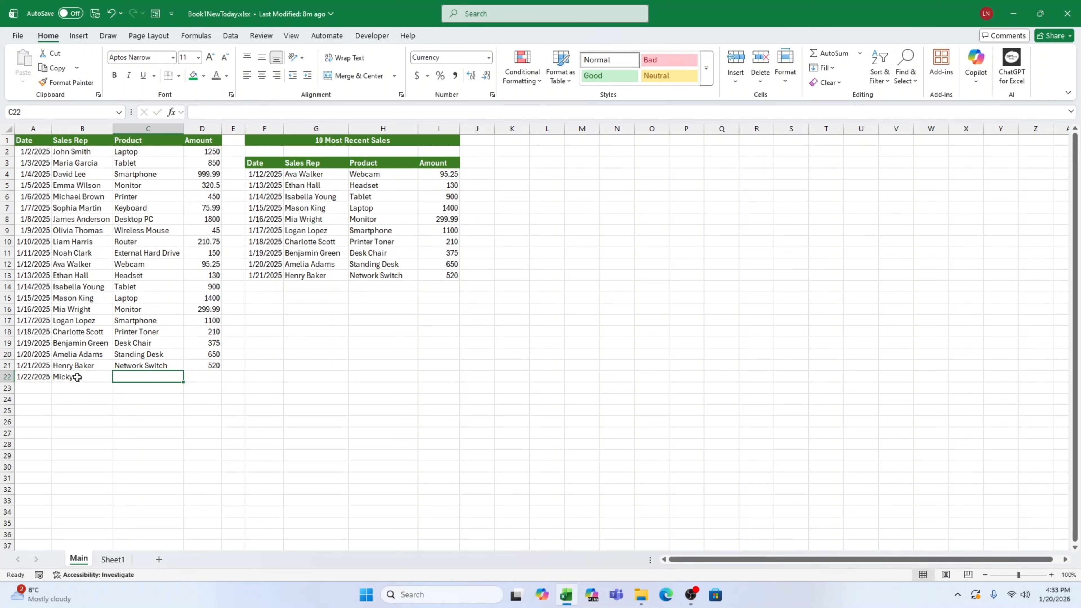
pyautogui.write('La')
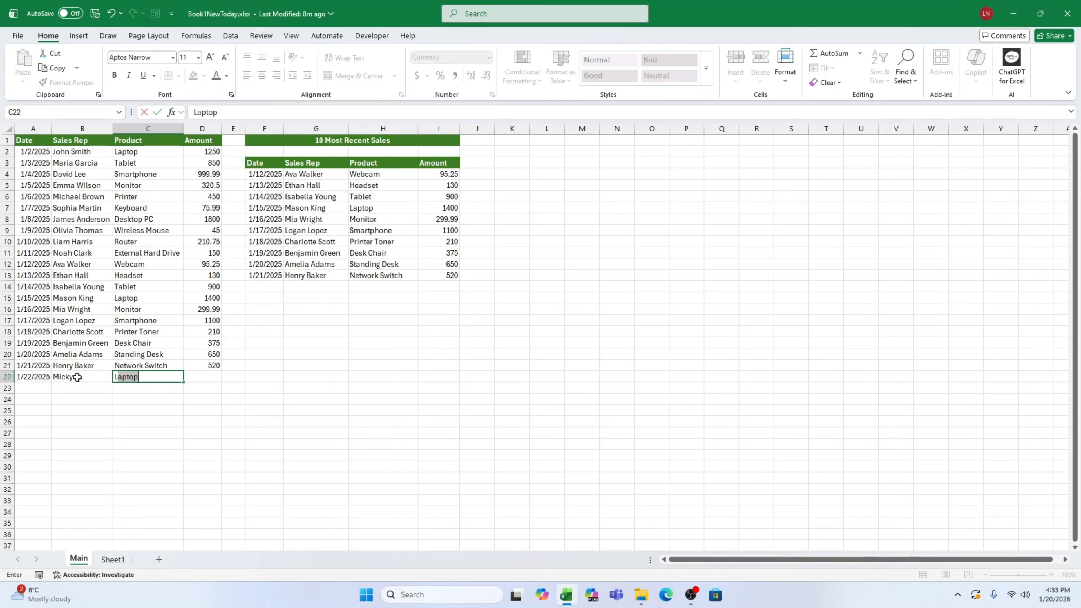
pyautogui.write('ptop')
pyautogui.press('Tab')
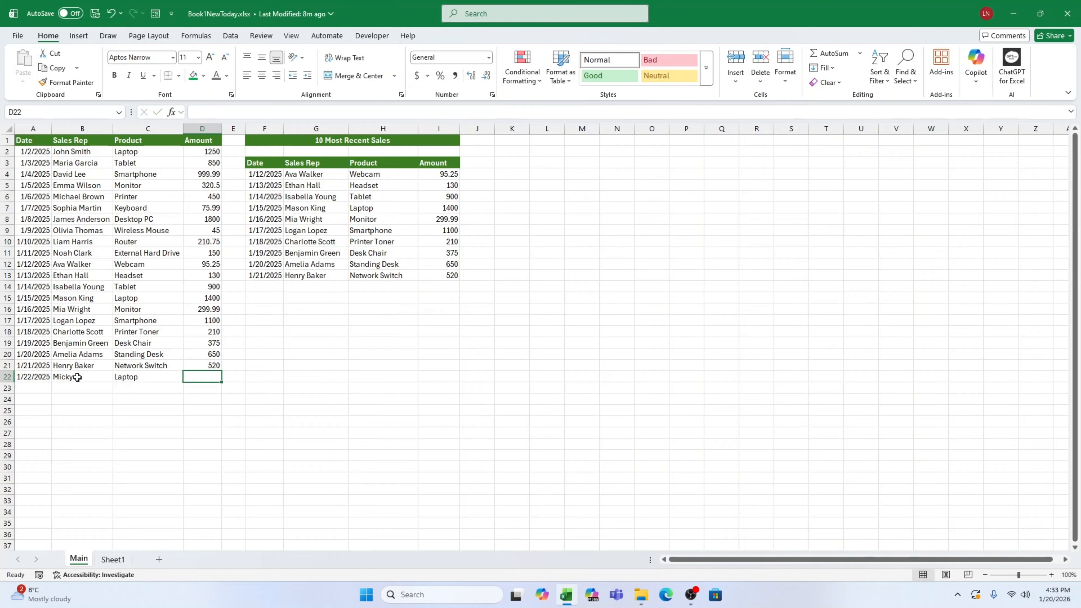
pyautogui.write('500')
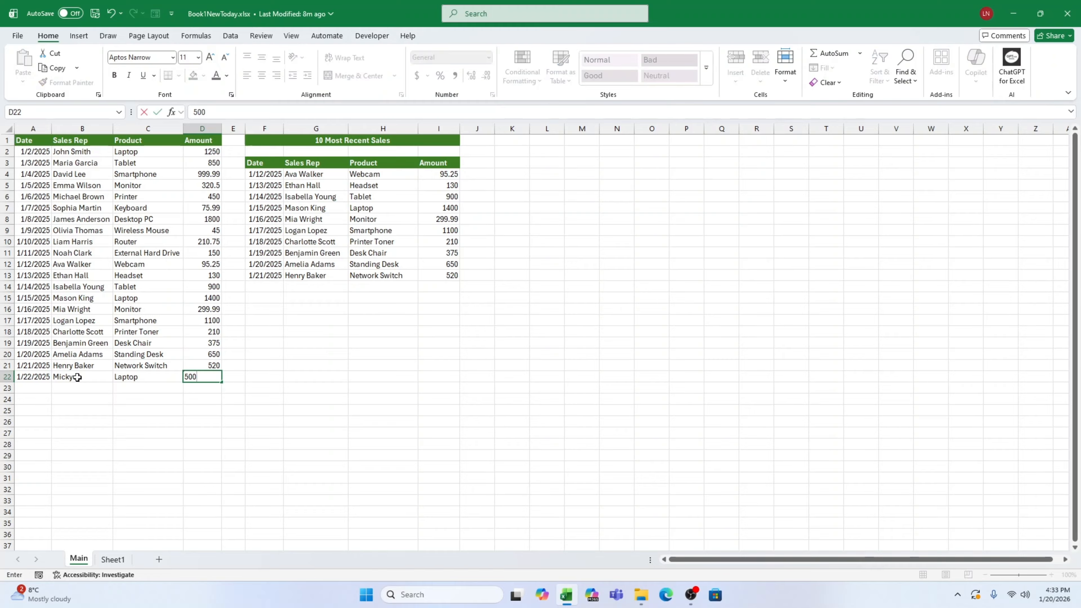
pyautogui.press('Return')
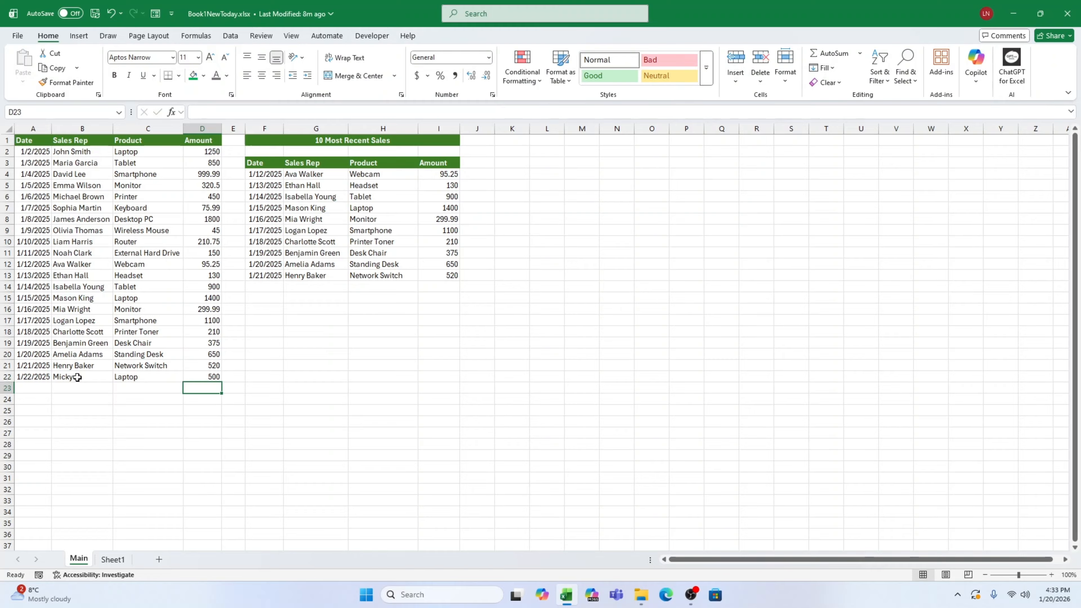
# Change the formula in F4 to =TAKE(A2:.D1000,-10) so it covers newly added rows
pyautogui.click(279, 170)
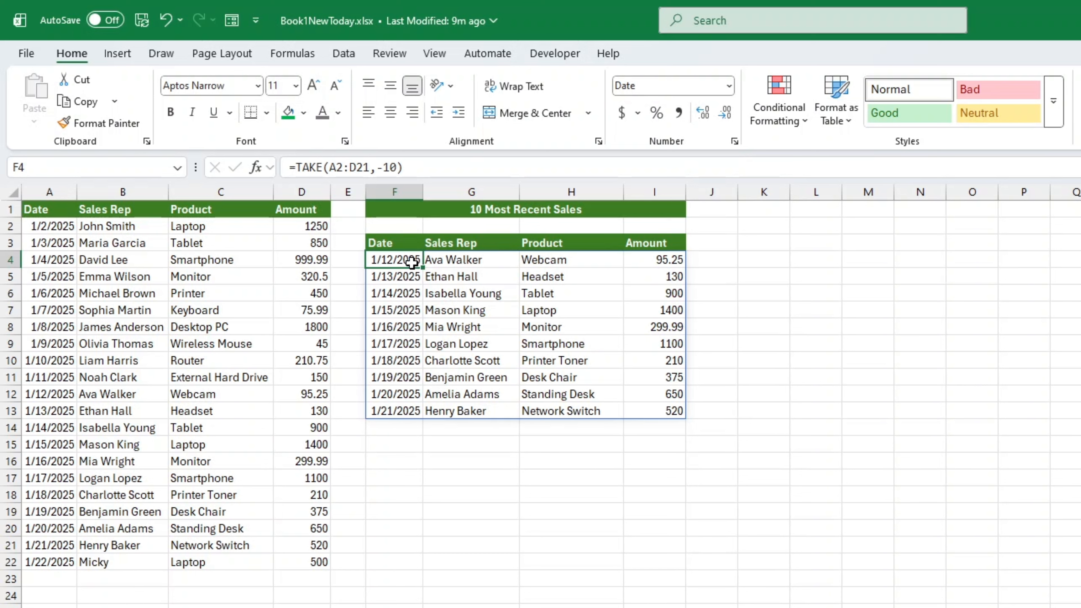
pyautogui.doubleClick(412, 261)
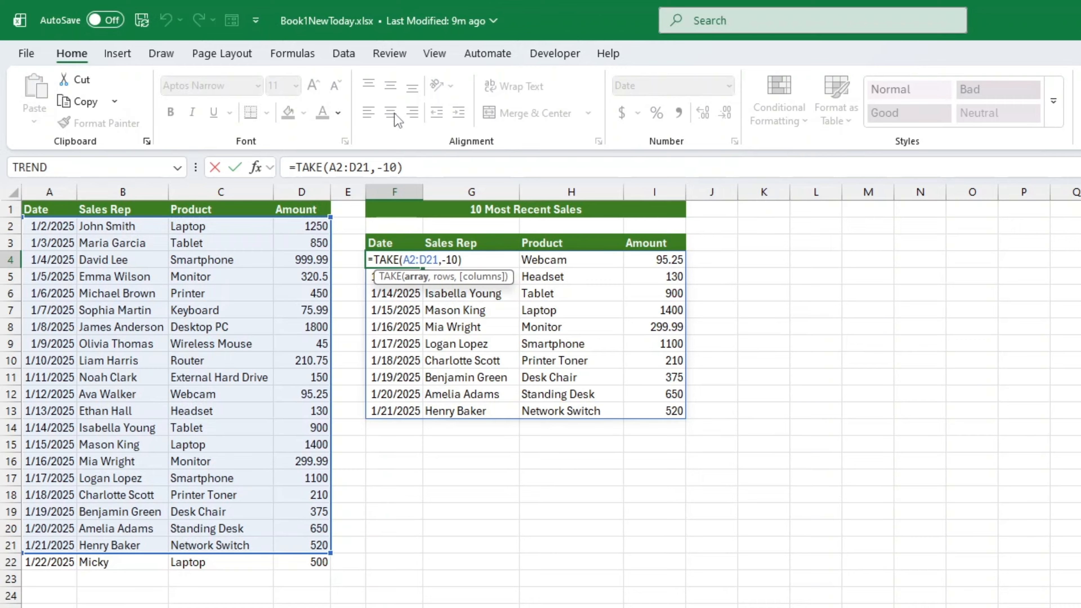
pyautogui.click(359, 167)
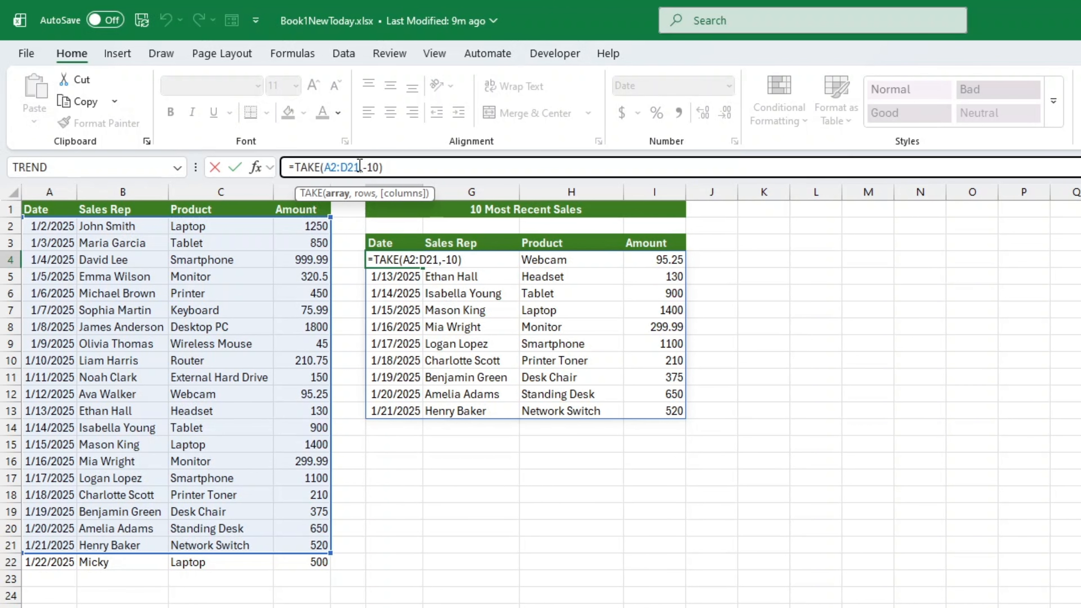
pyautogui.press('BackSpace')
pyautogui.press('BackSpace')
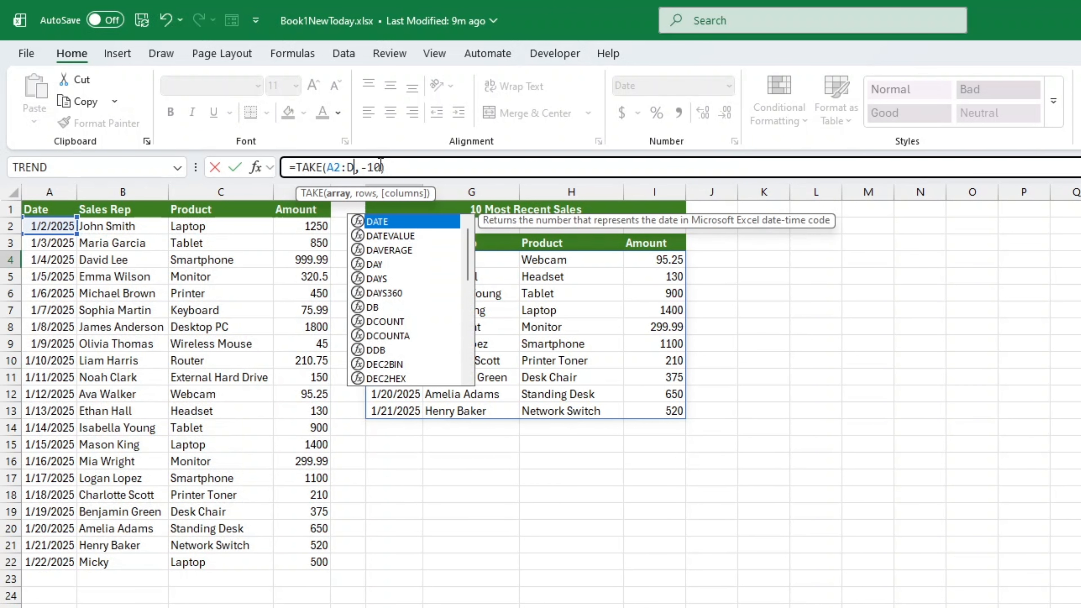
pyautogui.press('BackSpace')
pyautogui.write('1')
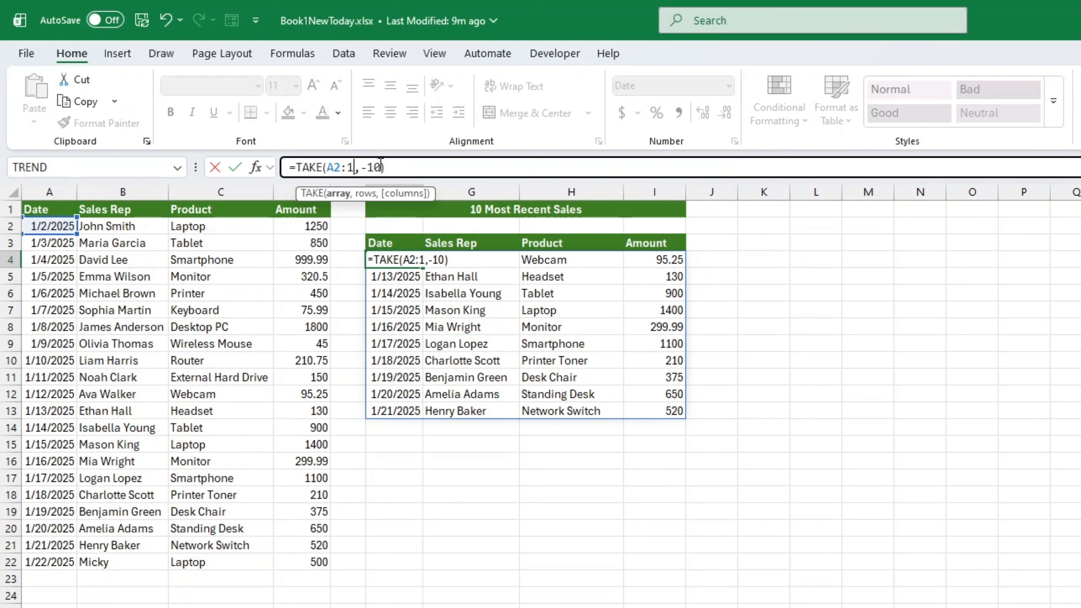
pyautogui.press('Delete')
pyautogui.write('.')
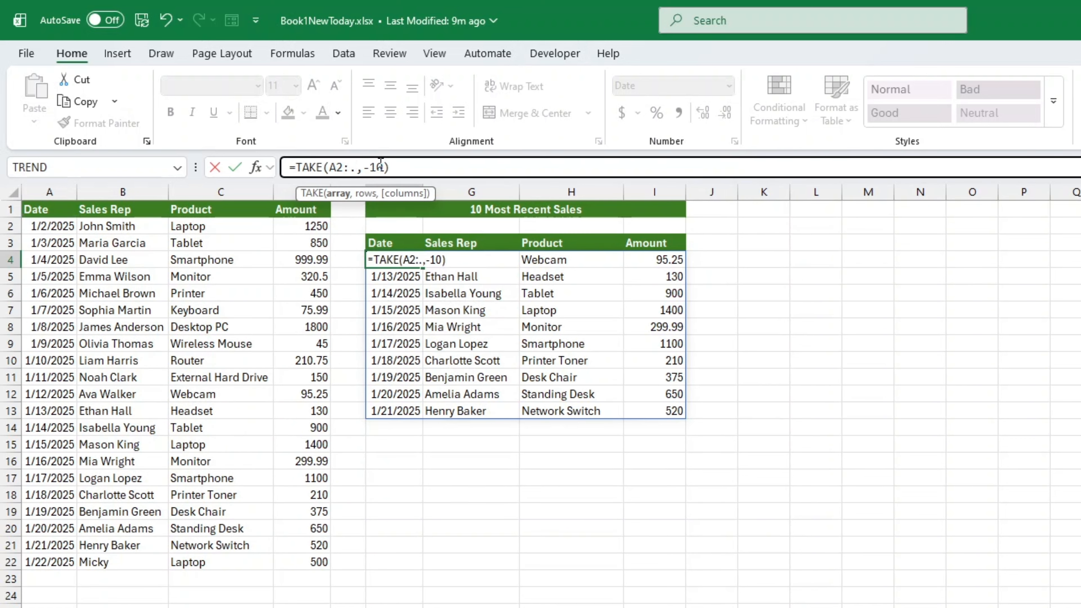
pyautogui.write('D100')
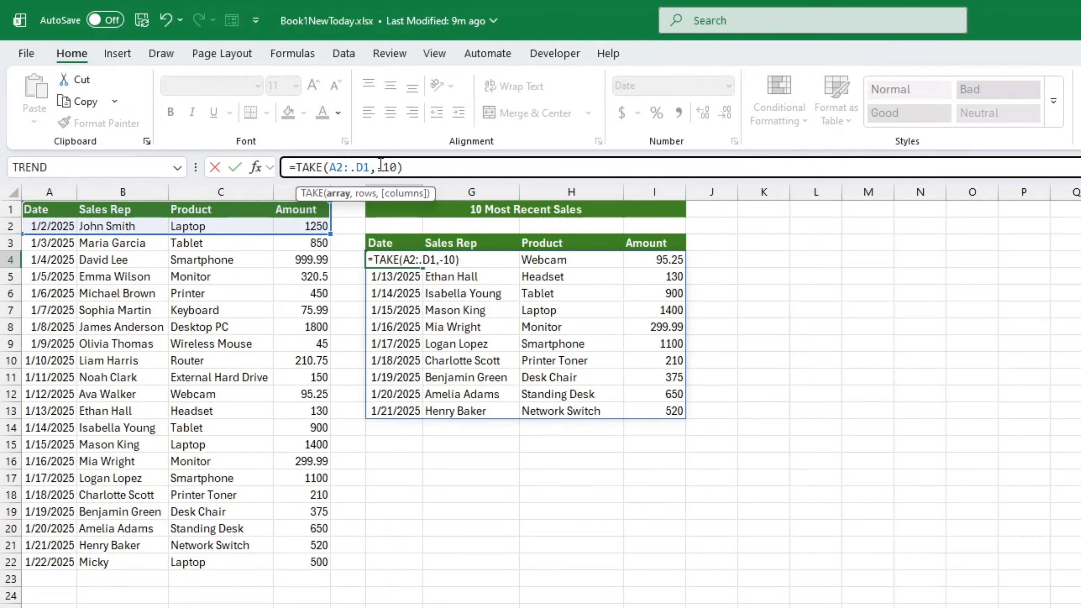
pyautogui.press('Right')
pyautogui.press('Left')
pyautogui.write('0')
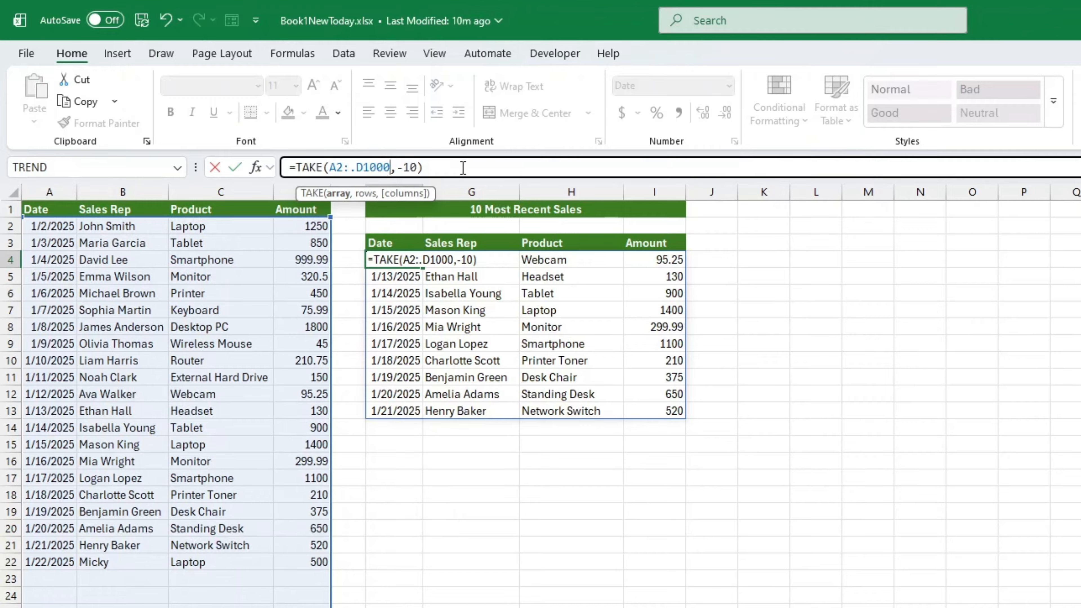
pyautogui.press('Return')
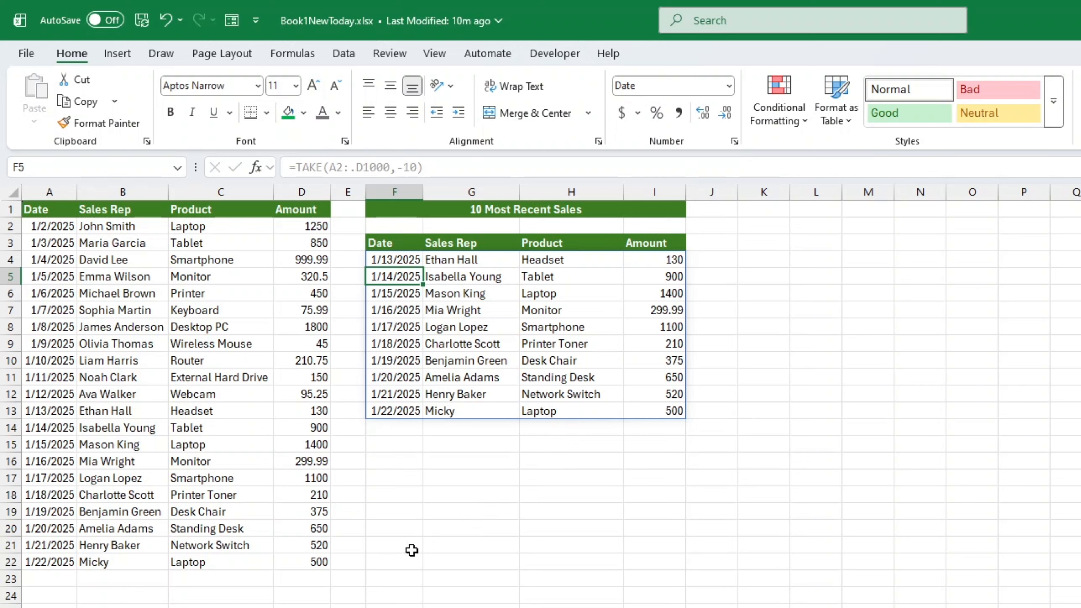
# Add a sales record in row 23 with date 1/23/2025, a sales rep's name, product PC and amount 1000
pyautogui.moveTo(45, 562); pyautogui.dragTo(283, 558)
pyautogui.click(53, 562)
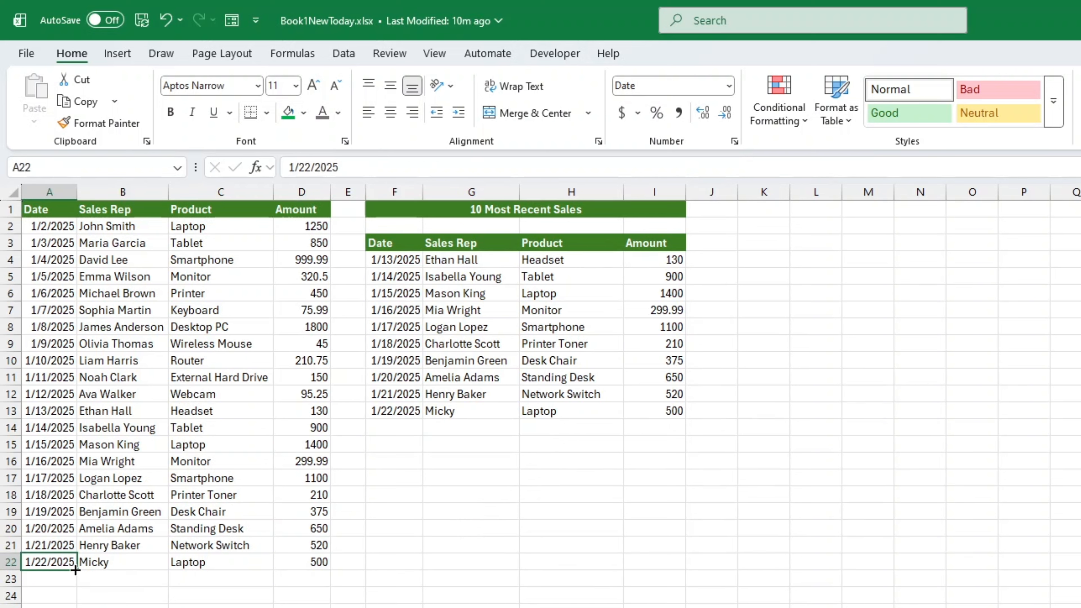
pyautogui.moveTo(75, 569); pyautogui.dragTo(77, 579)
pyautogui.click(116, 579)
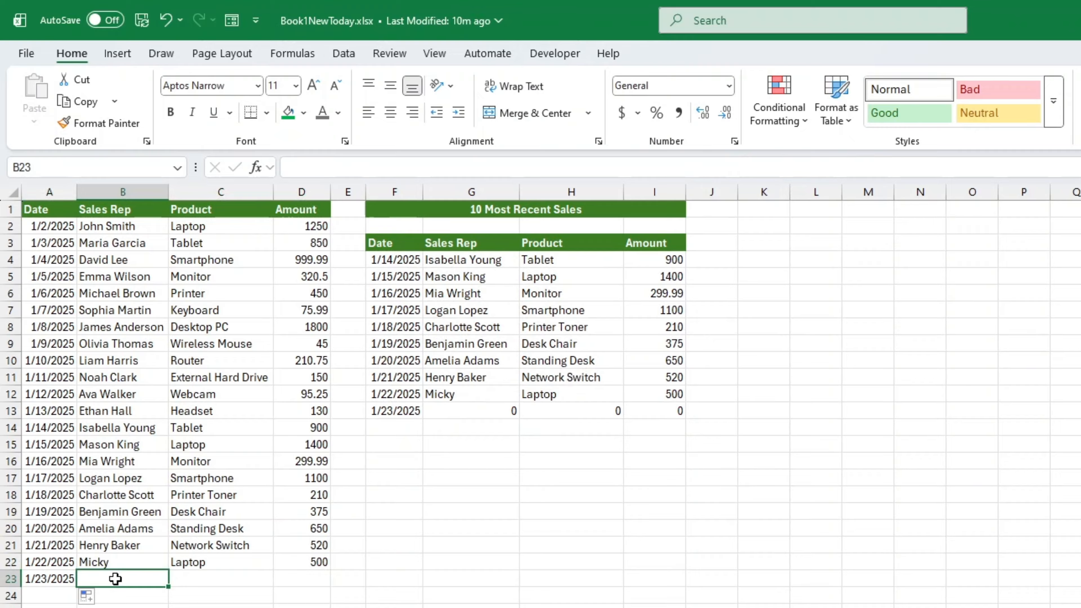
pyautogui.write('Don')
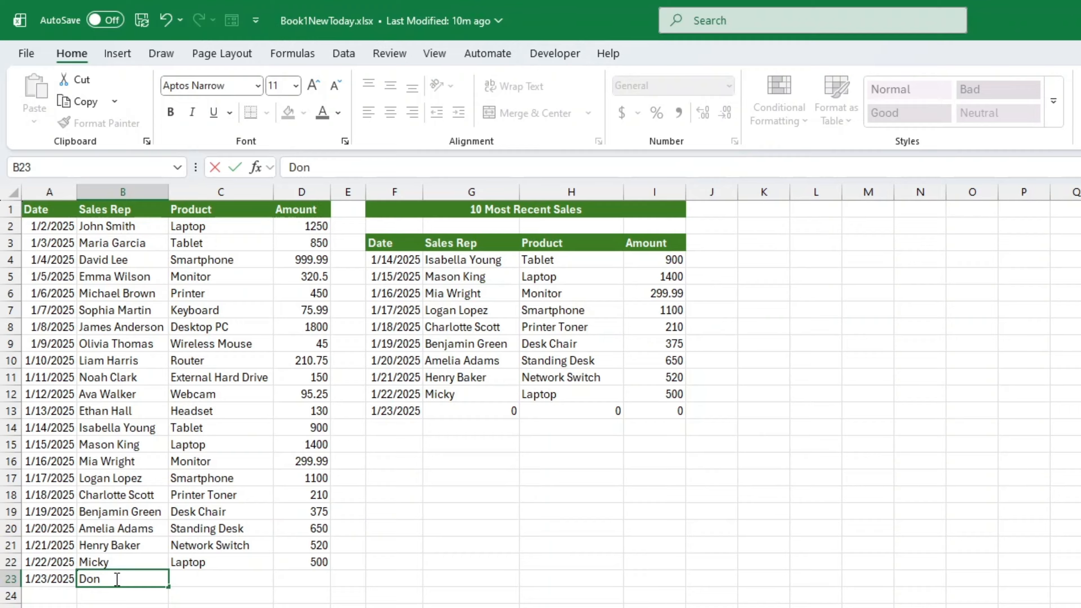
pyautogui.press('Tab')
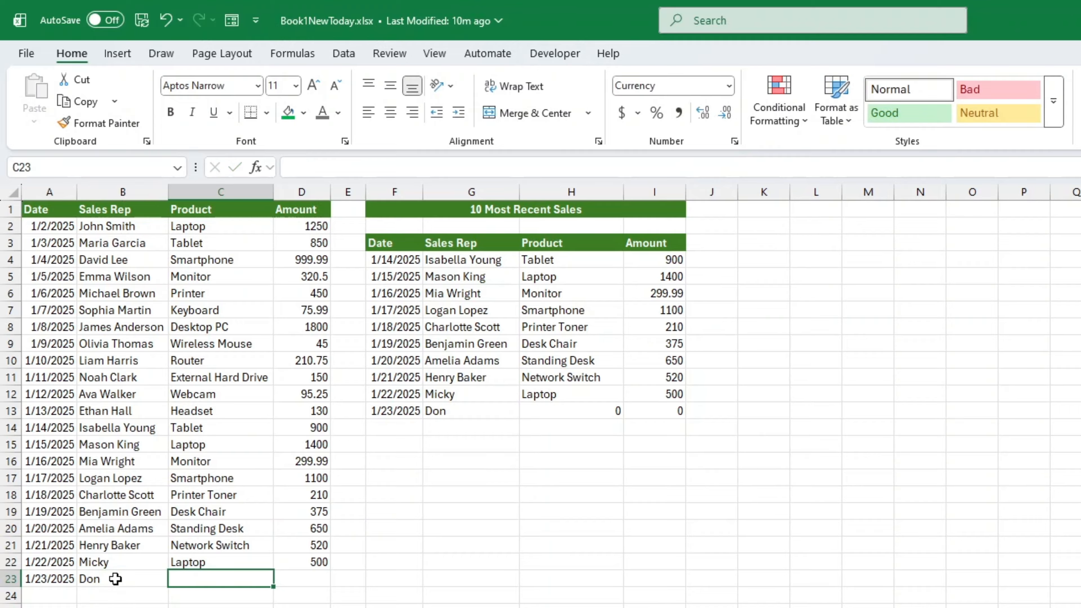
pyautogui.write('PC')
pyautogui.press('Tab')
pyautogui.write('1000')
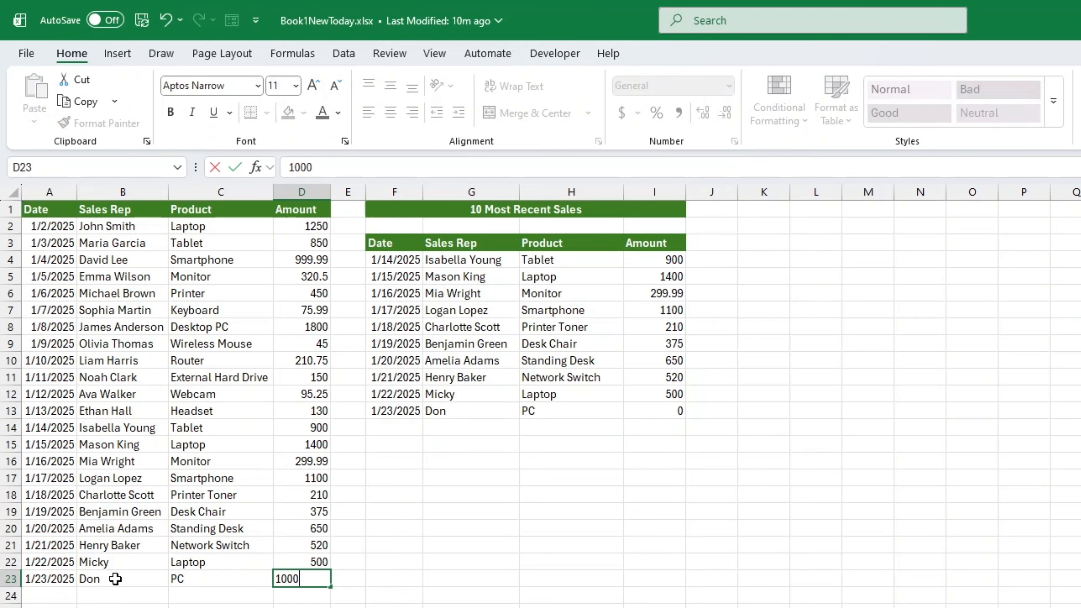
pyautogui.press('Return')
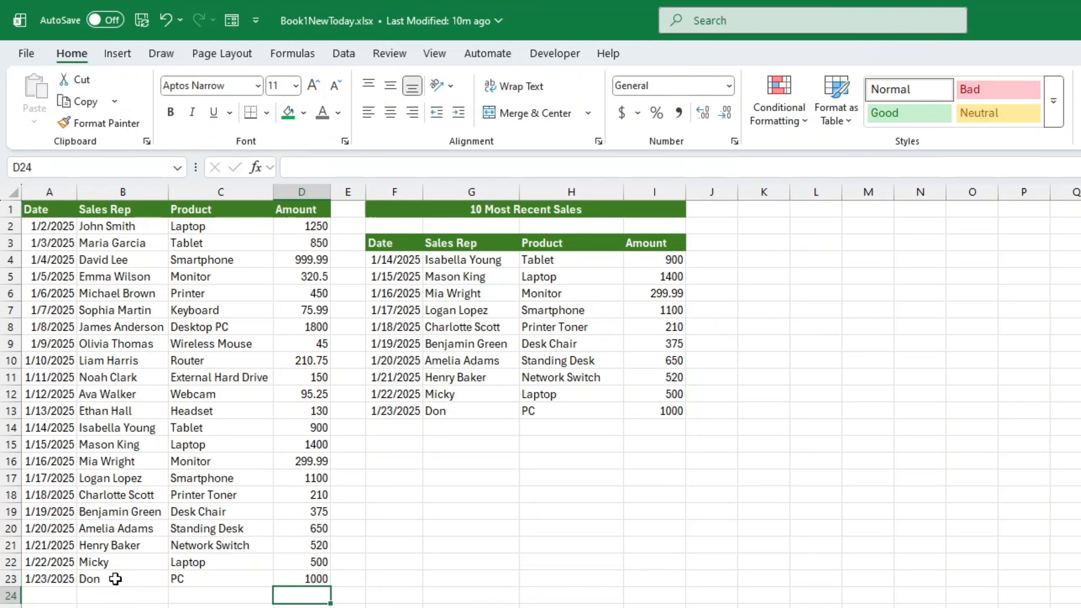
pyautogui.click(551, 579)
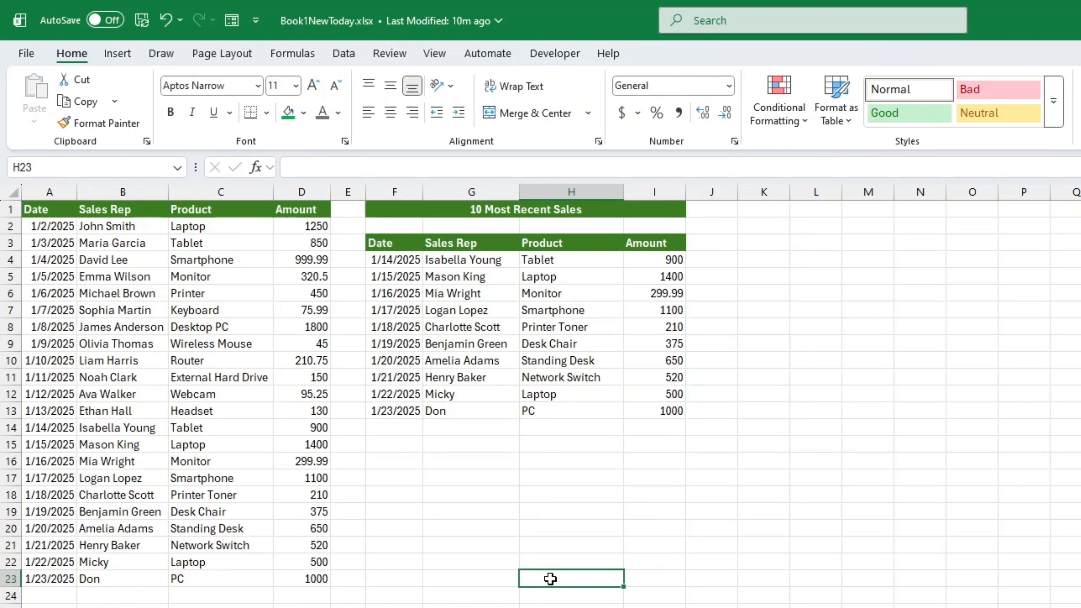